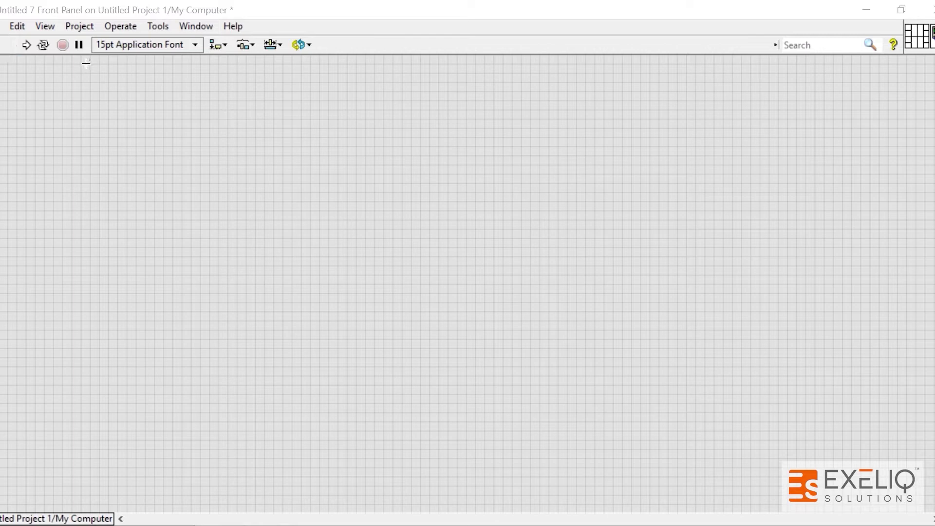
Step: Run the empty VI, then add and delete an Add node on the block diagram
click(26, 46)
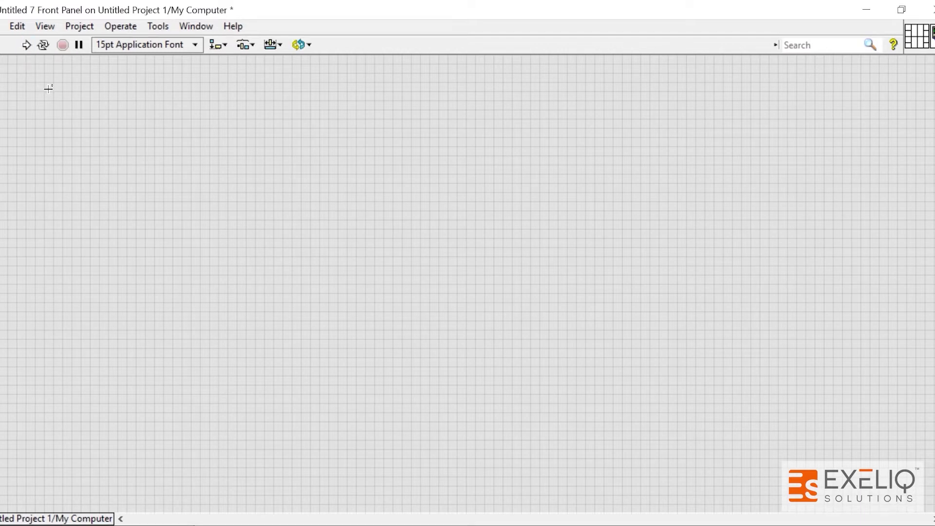
key(ctrl+e)
right_click(307, 171)
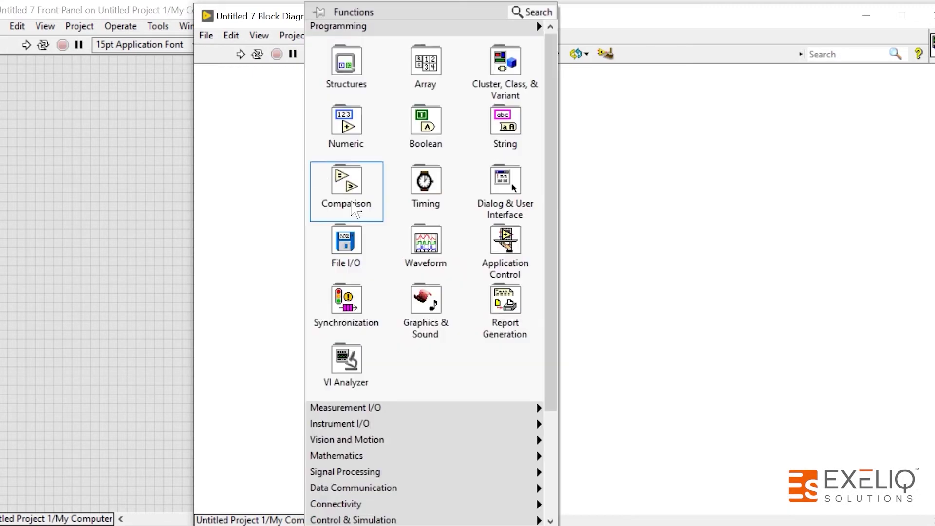
mouse_move(355, 141)
click(428, 171)
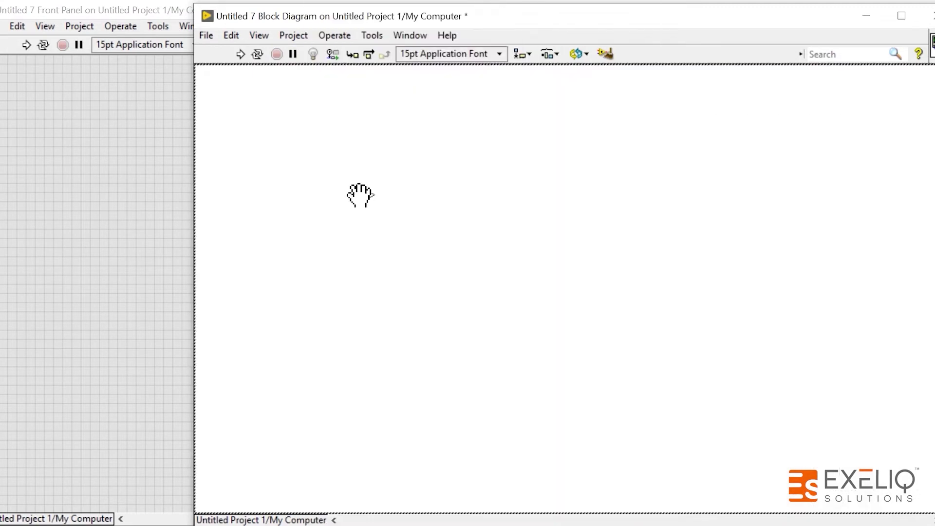
click(349, 202)
click(341, 205)
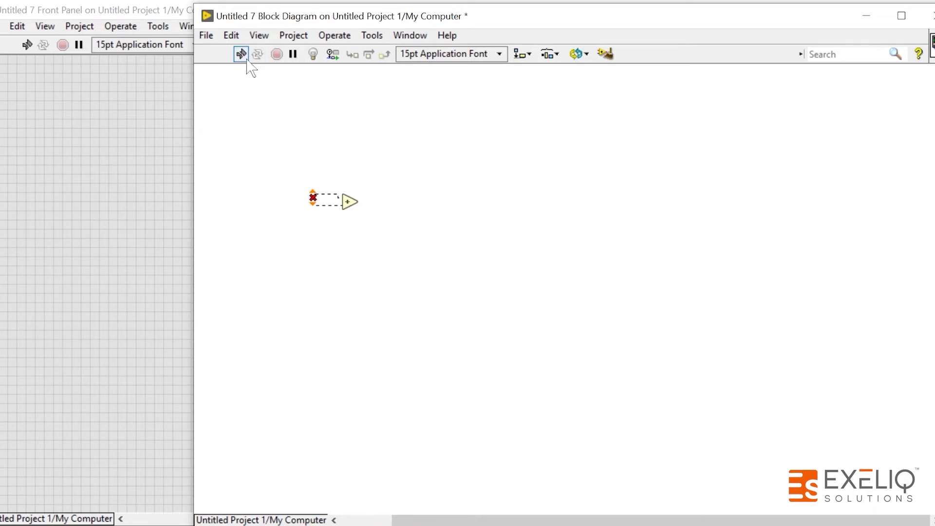
drag(292, 165, 397, 253)
key(Delete)
click(148, 219)
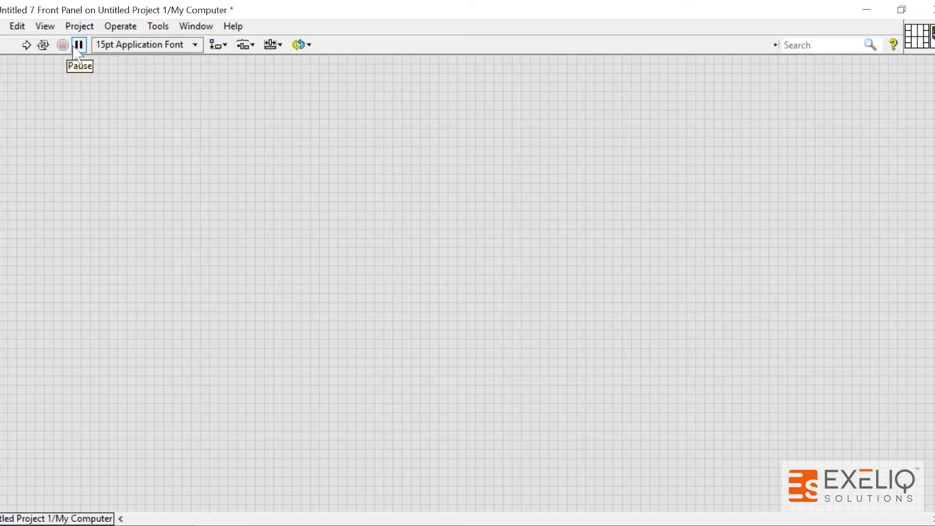
Step: Look through the font and text options, then close them unchanged
click(157, 49)
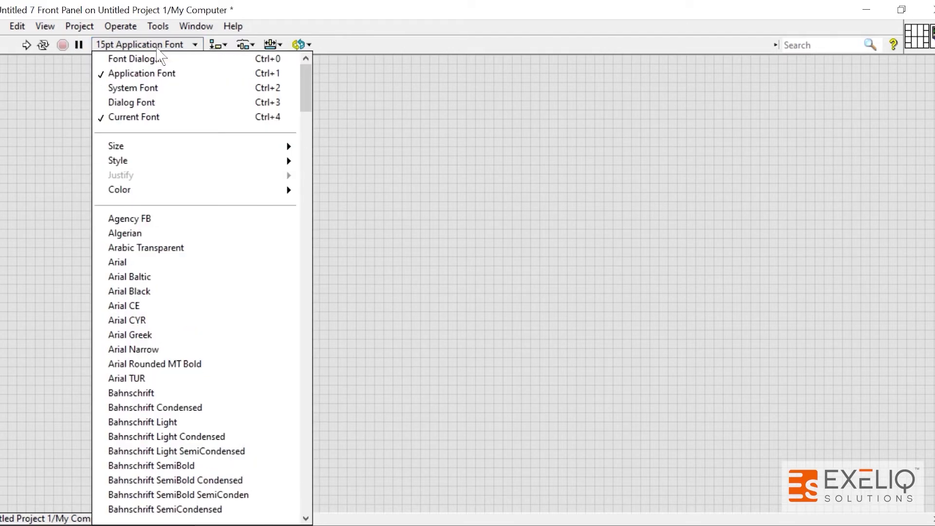
mouse_move(164, 146)
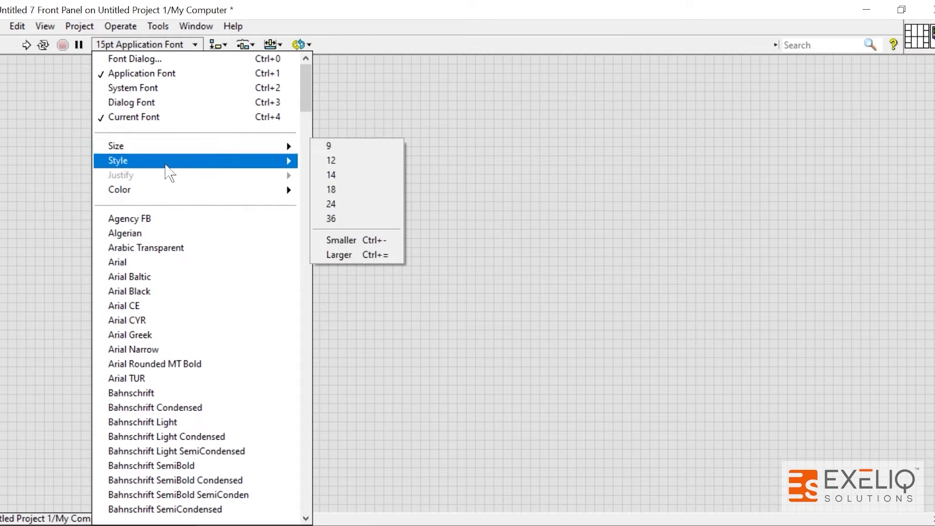
mouse_move(168, 195)
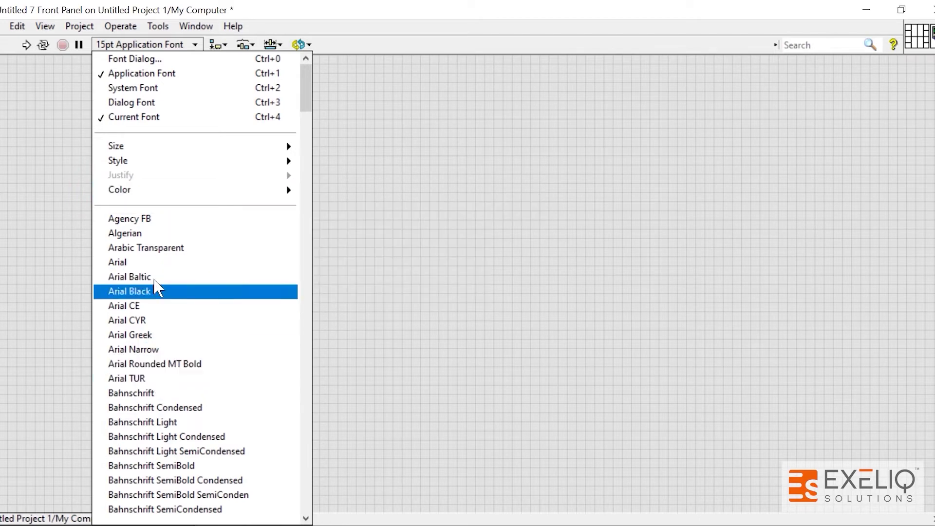
click(354, 154)
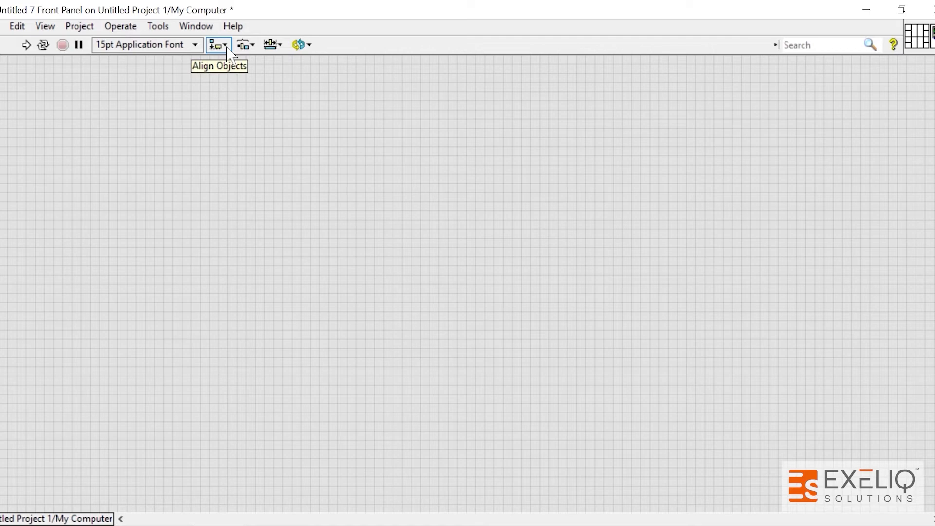
Step: Place a Numeric Control from Controls > Numeric and copy it into Numeric 2, 3 and 4
right_click(228, 176)
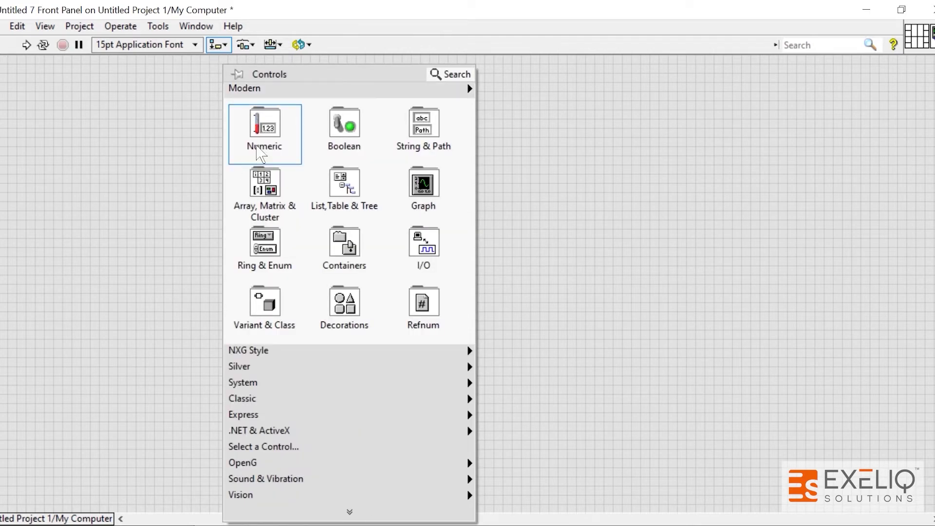
mouse_move(239, 159)
click(319, 187)
click(196, 162)
drag(207, 170, 195, 292)
click(155, 315)
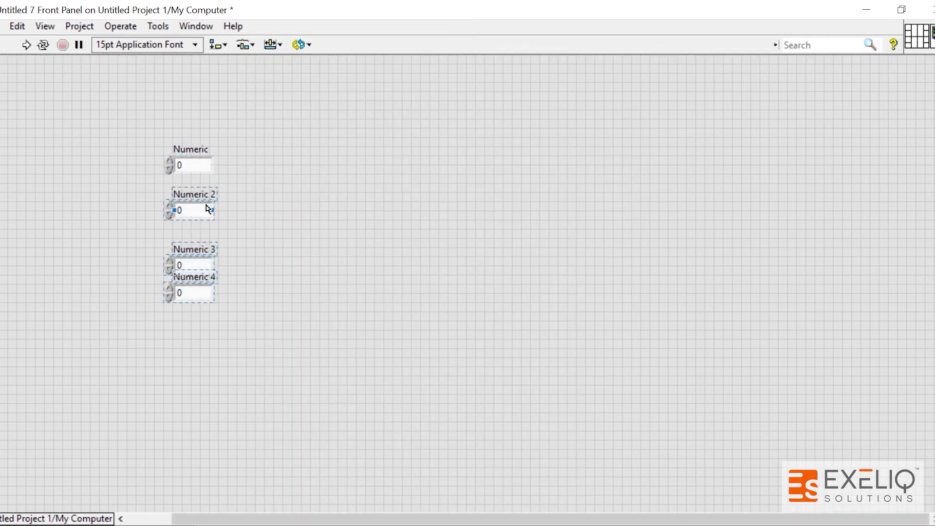
Step: Scatter the four numeric controls across the panel and box-select all of them
drag(185, 221, 264, 213)
drag(193, 257, 280, 284)
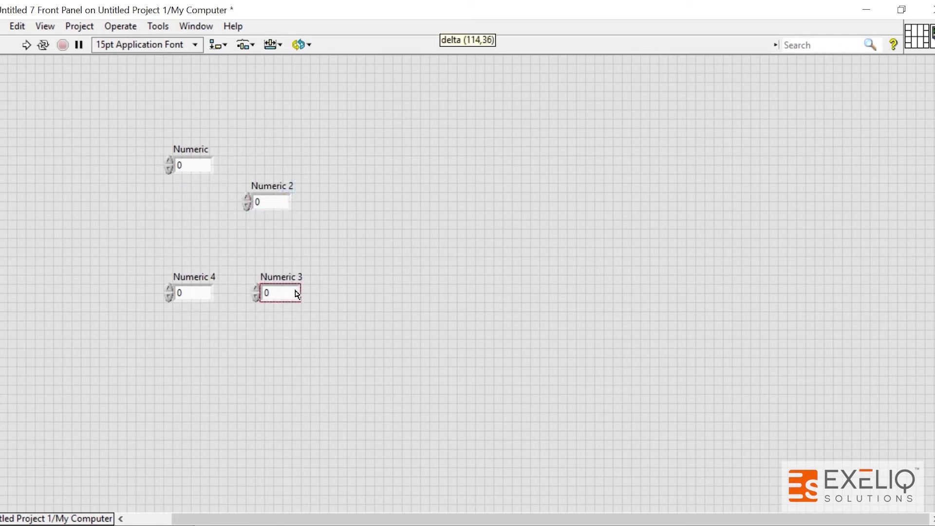
click(203, 288)
drag(201, 306, 234, 370)
click(164, 257)
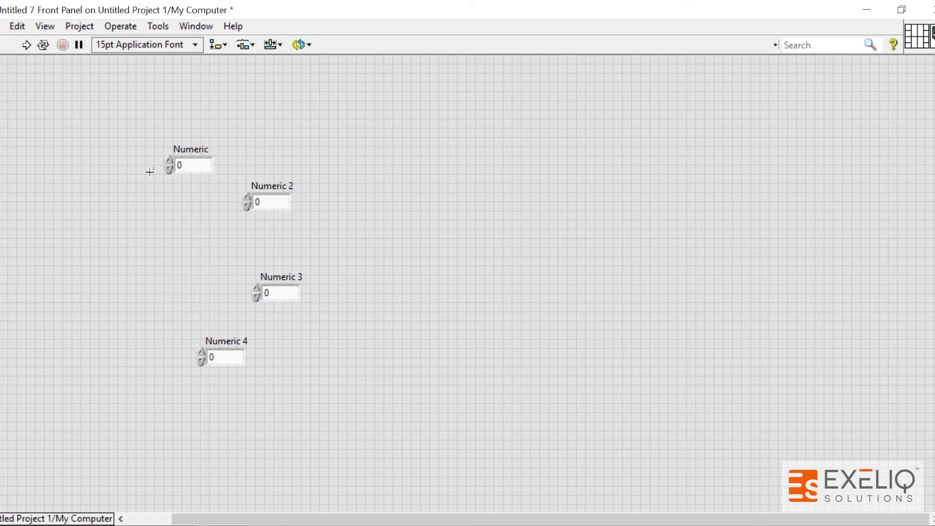
drag(134, 117, 331, 396)
Step: Apply Align Objects > Left Edges to the four selected numerics
click(217, 44)
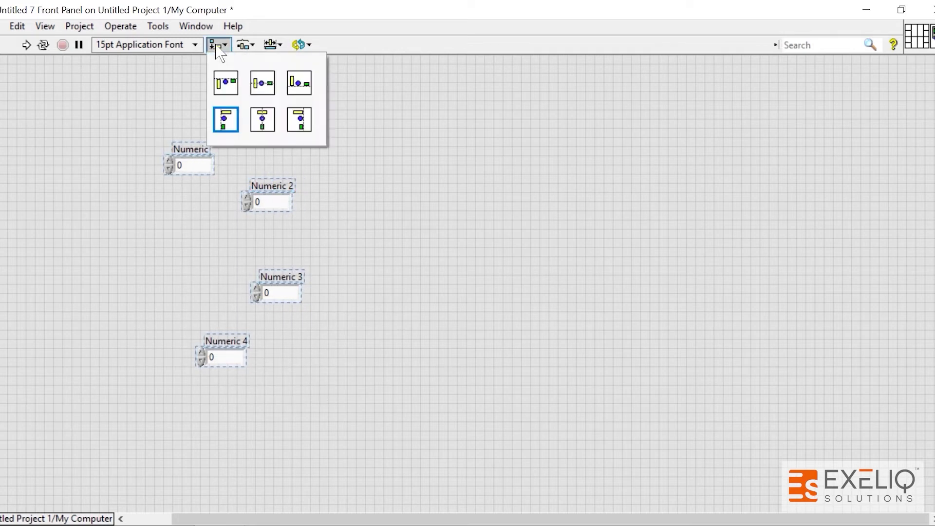
click(223, 126)
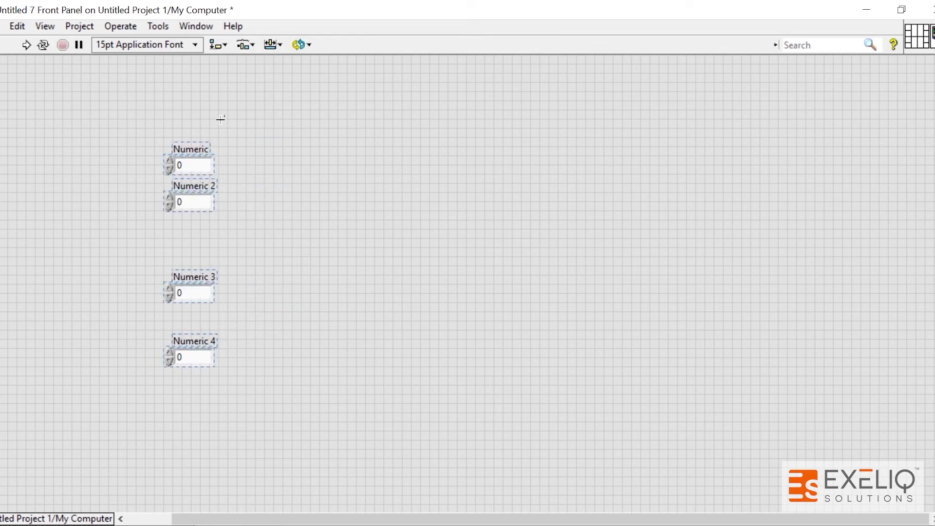
Step: Apply Distribute Objects > Vertical Gap to the four numeric controls
click(249, 46)
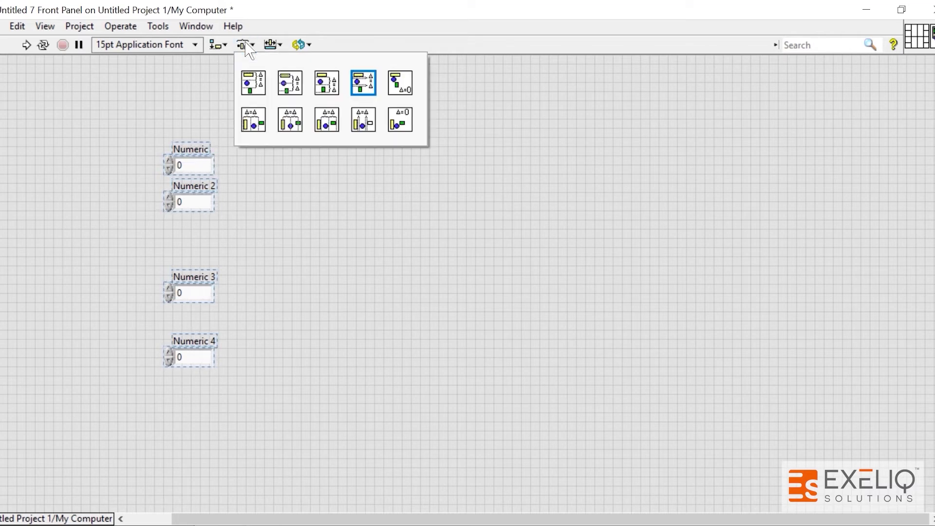
click(361, 93)
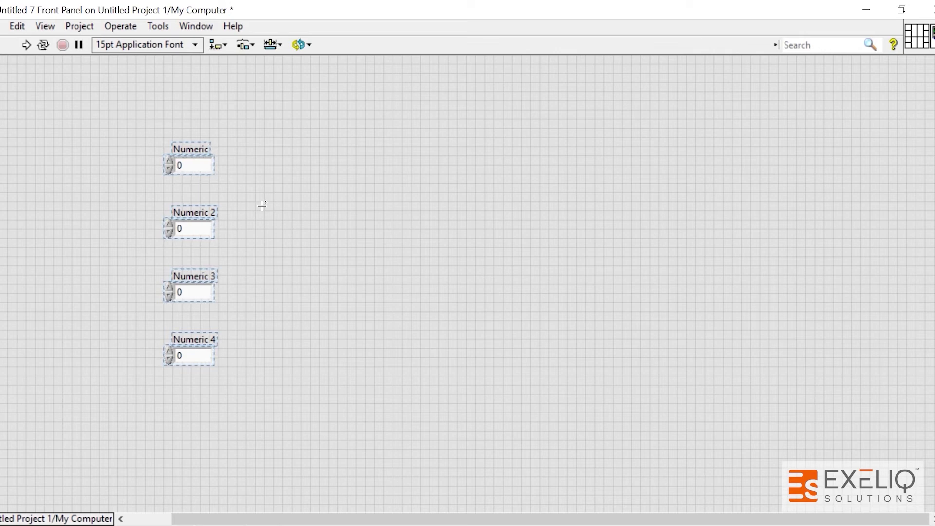
Step: Widen the Numeric control's entry field by dragging its right handle
click(280, 43)
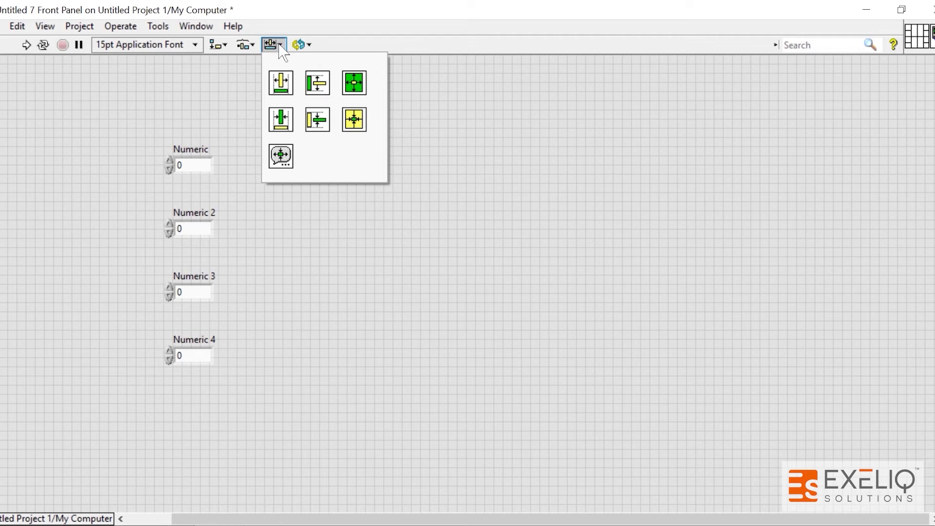
click(217, 181)
click(211, 168)
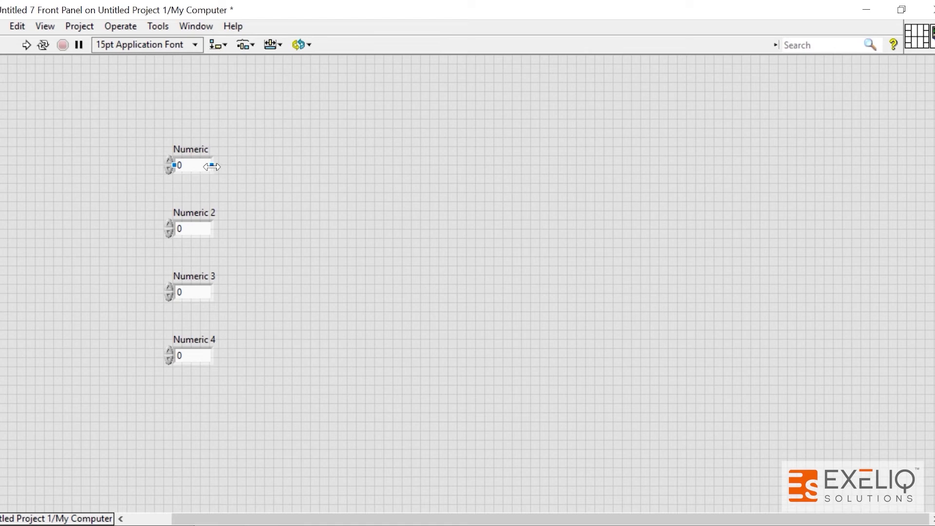
drag(211, 166, 262, 165)
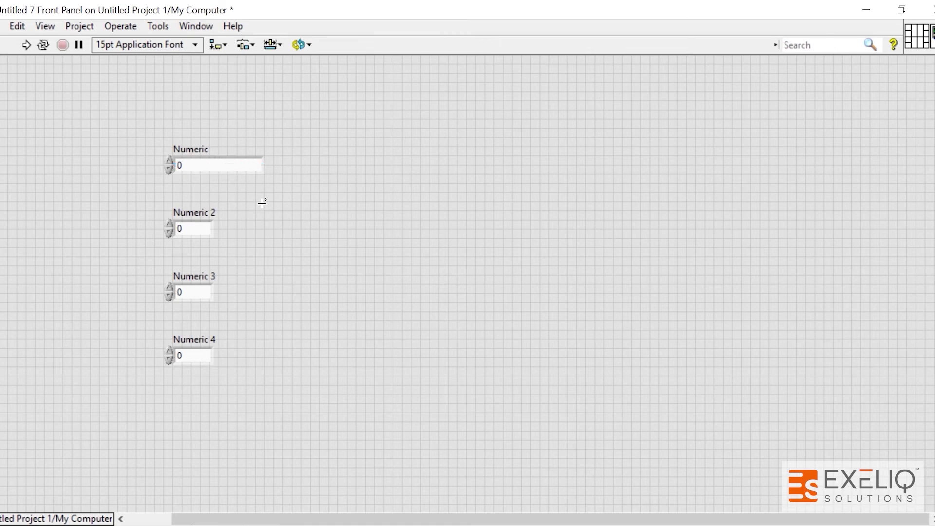
Step: Select all four numerics and apply Resize Objects Maximum Height, then Maximum Width
drag(113, 145, 299, 378)
click(273, 45)
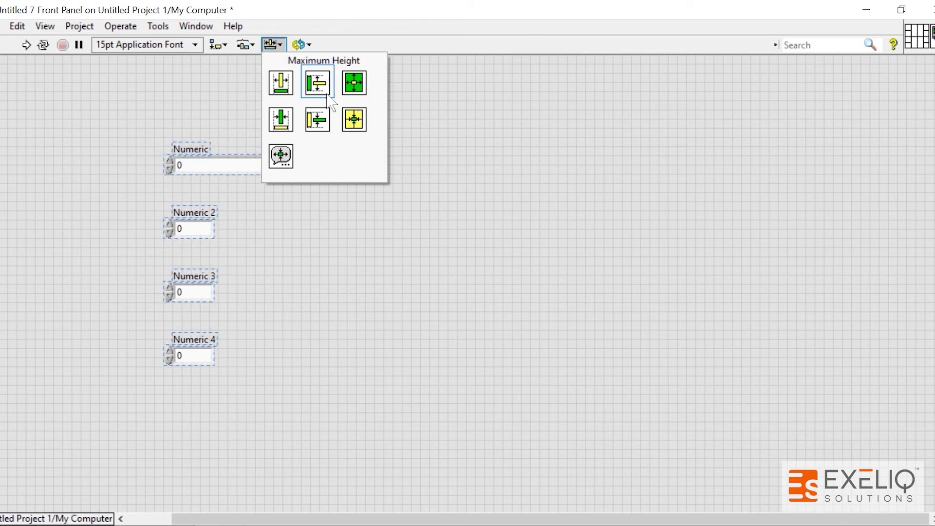
click(338, 149)
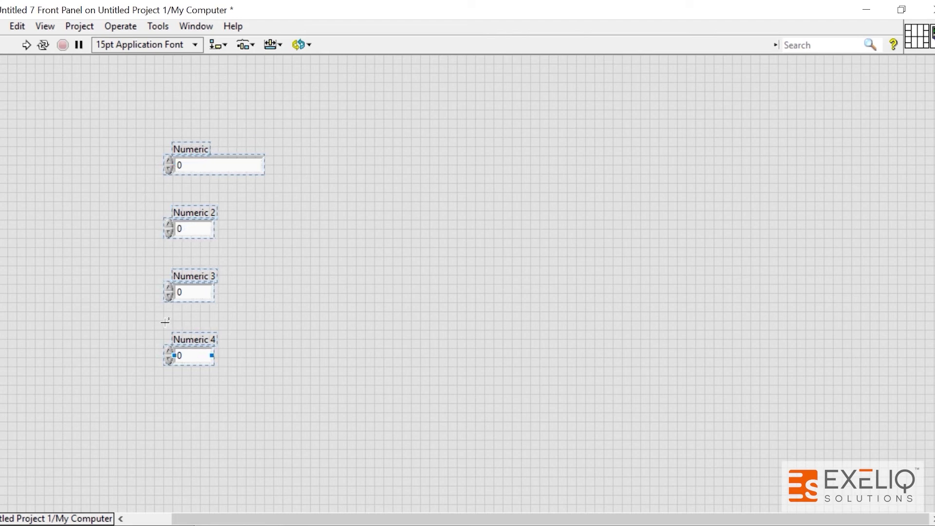
click(272, 44)
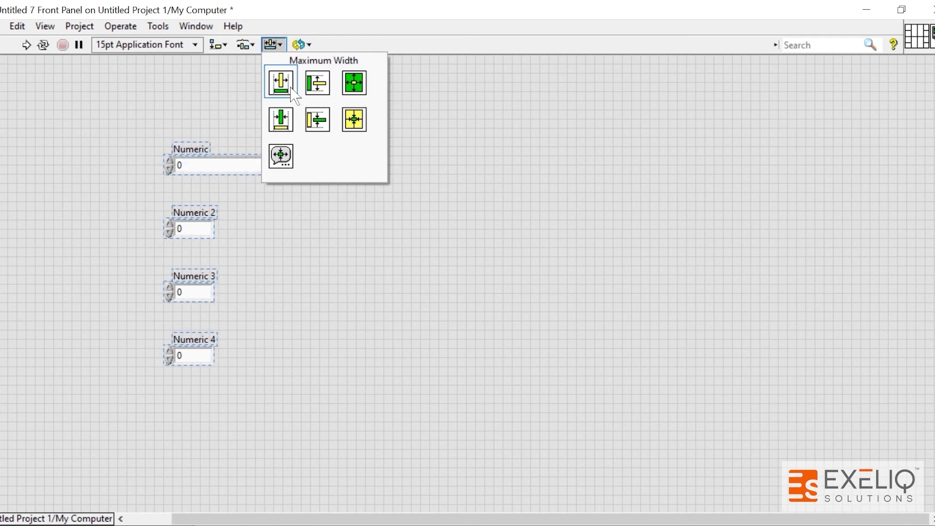
click(358, 88)
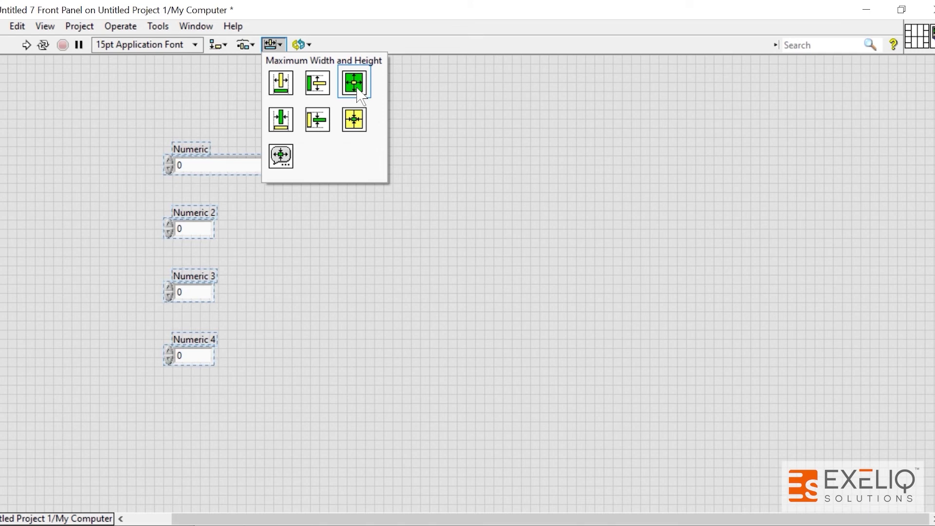
click(355, 88)
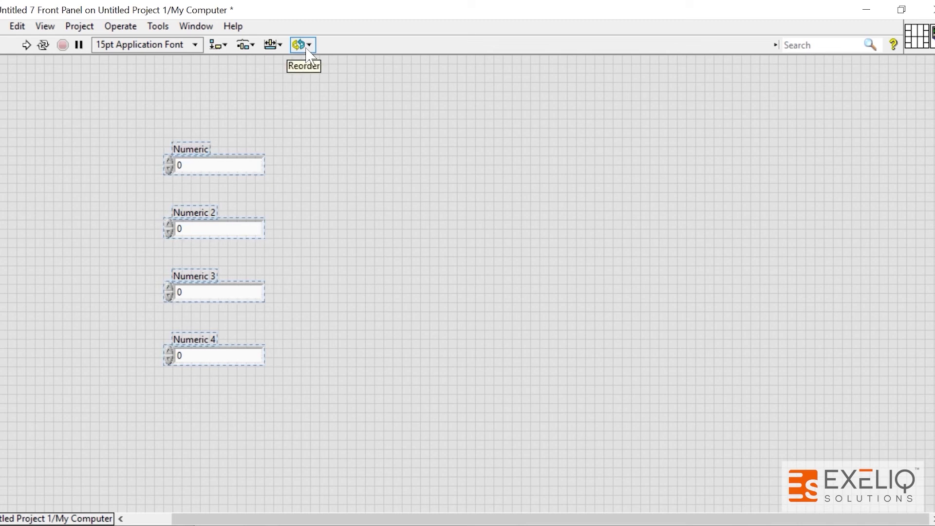
Step: Draw a large Raised Box from Controls > Decorations over the four numerics
click(306, 50)
click(255, 109)
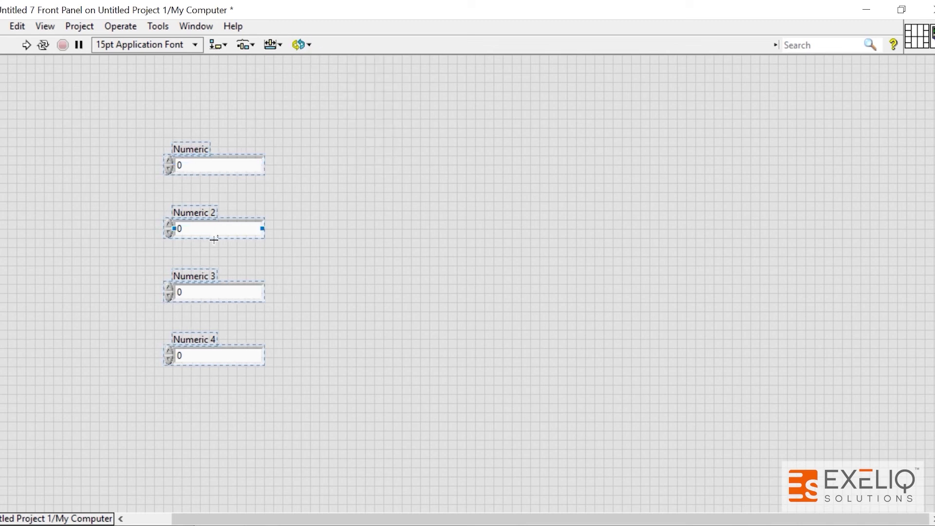
right_click(317, 223)
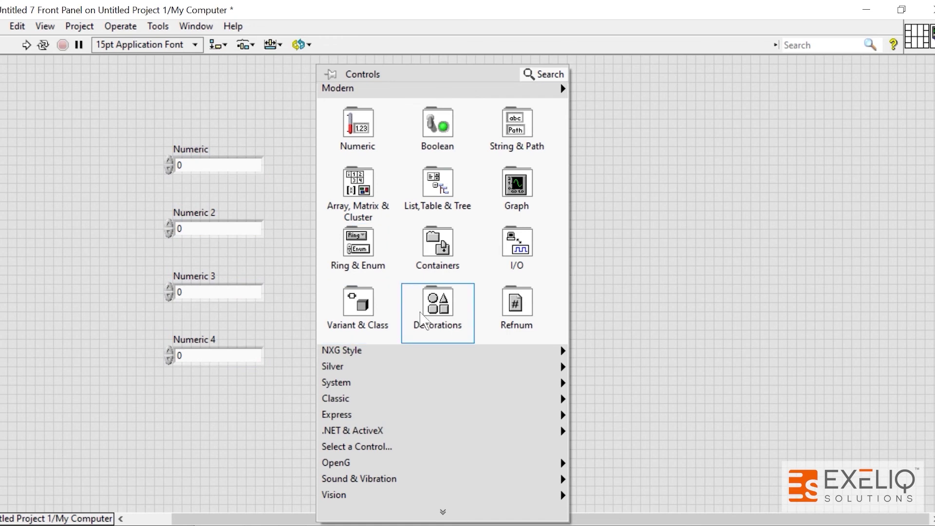
mouse_move(423, 317)
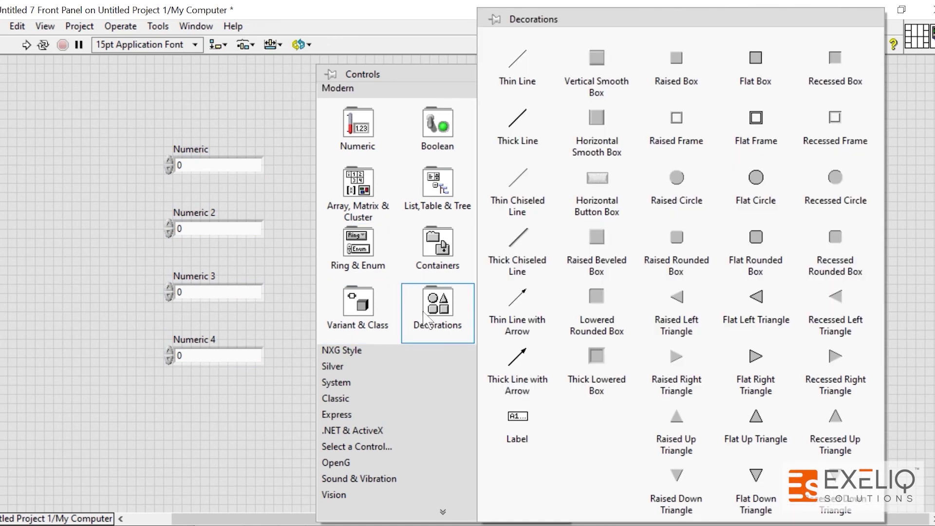
click(669, 78)
drag(118, 130, 374, 420)
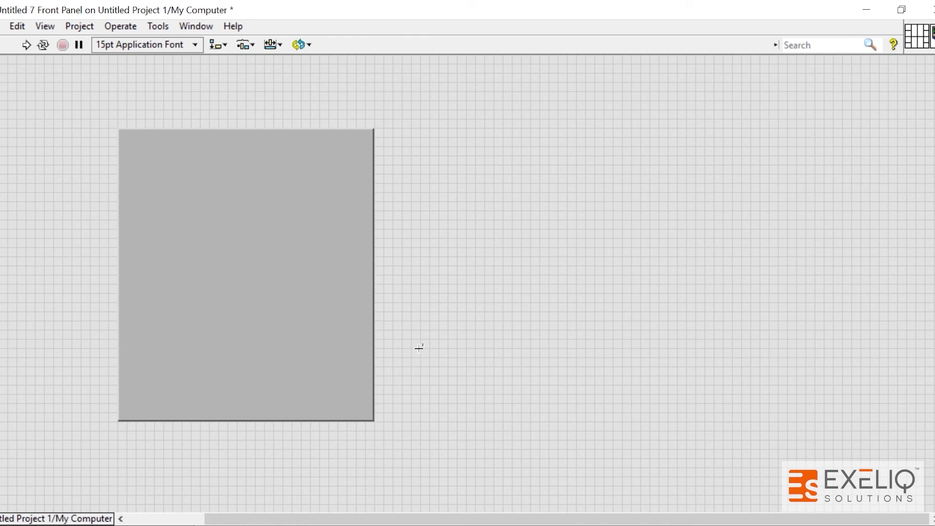
Step: Select the raised box and apply Reorder > Move To Back
click(330, 258)
click(429, 263)
click(271, 165)
click(308, 45)
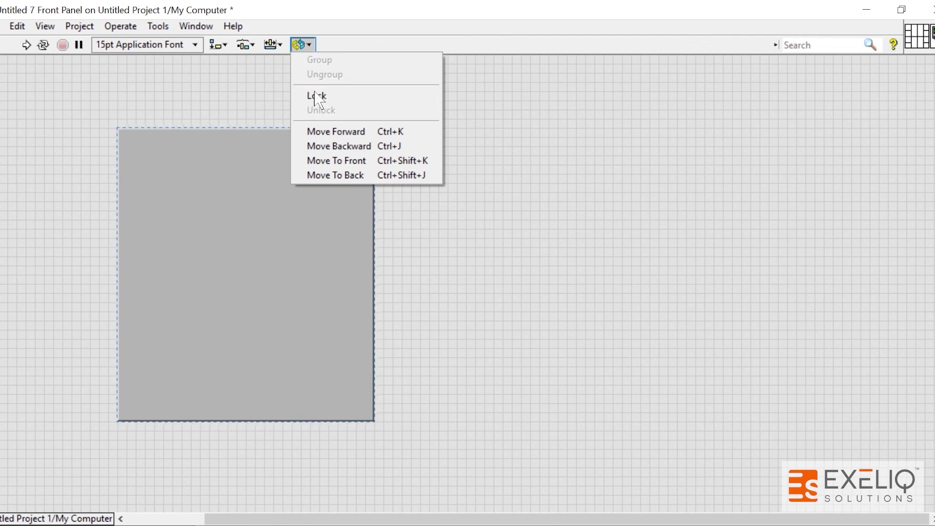
click(328, 175)
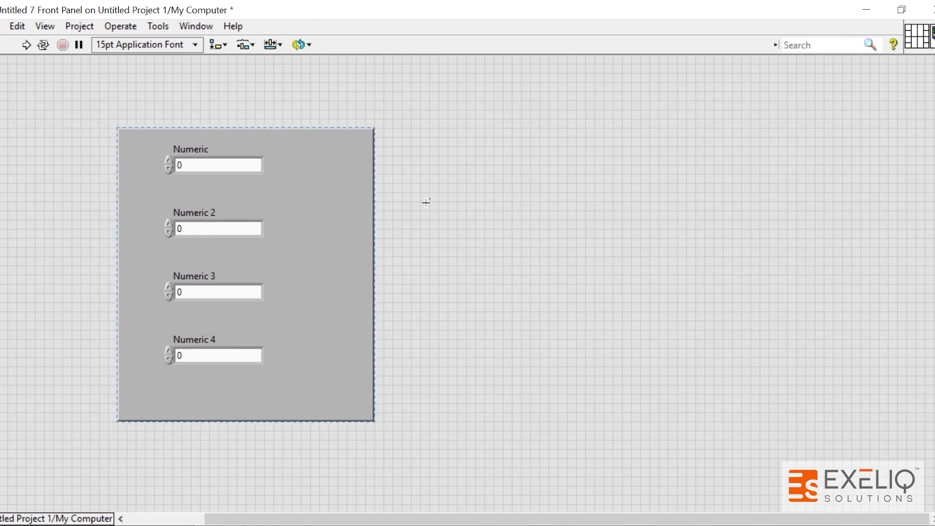
click(426, 202)
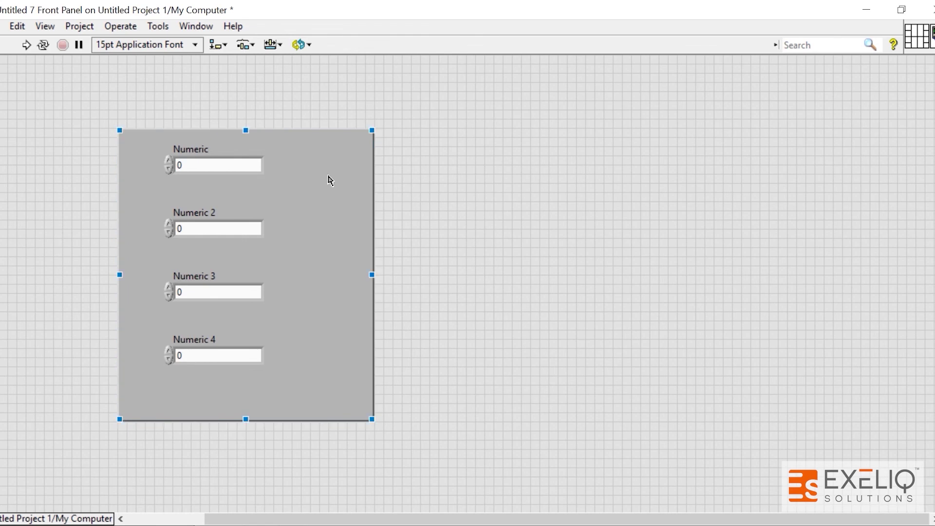